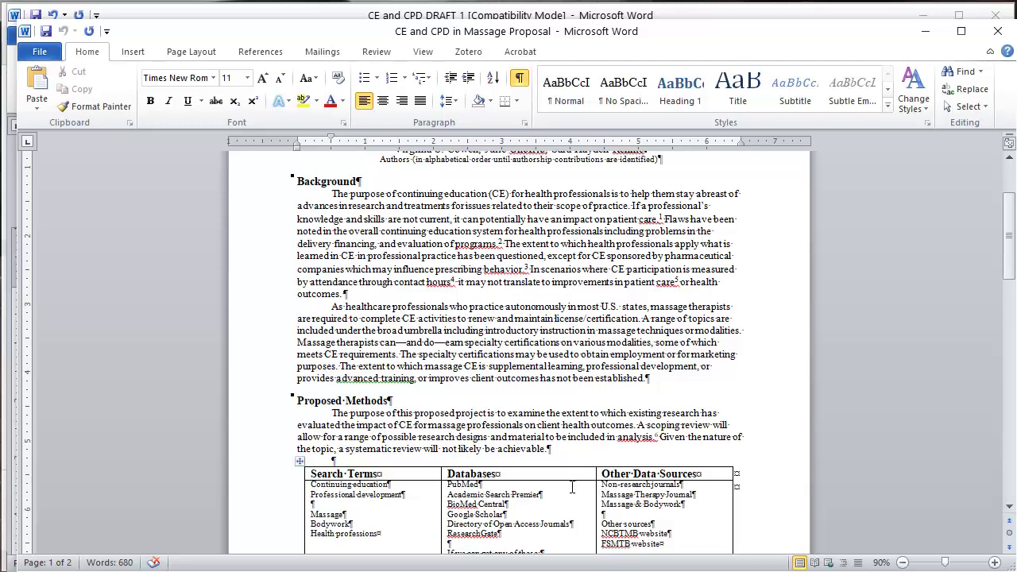
# Step: Select the two Background paragraphs in the proposal and copy them to the clipboard
pyautogui.doubleClick(256, 221)
pyautogui.moveTo(256, 221); pyautogui.dragTo(268, 345)
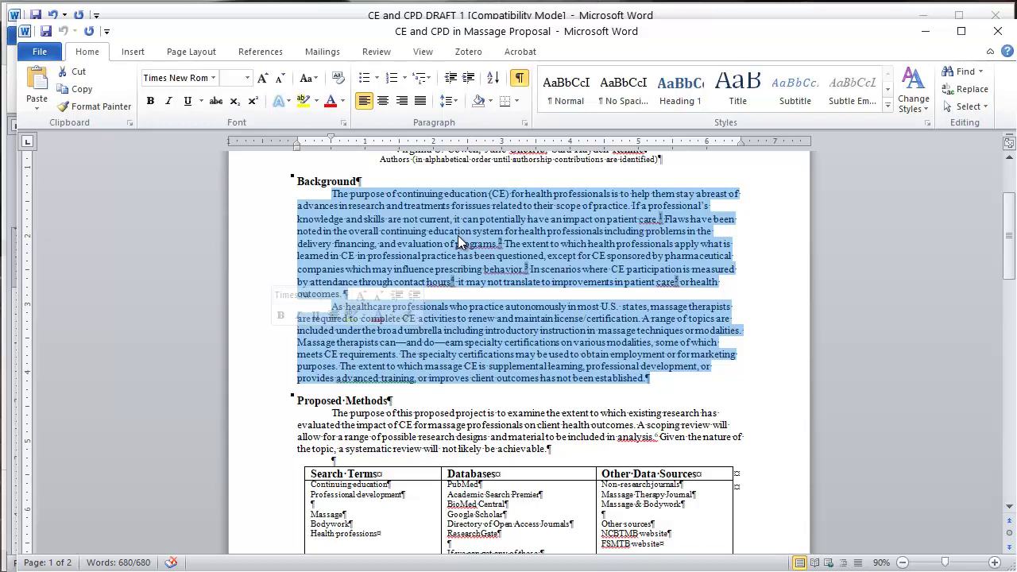
pyautogui.rightClick(458, 236)
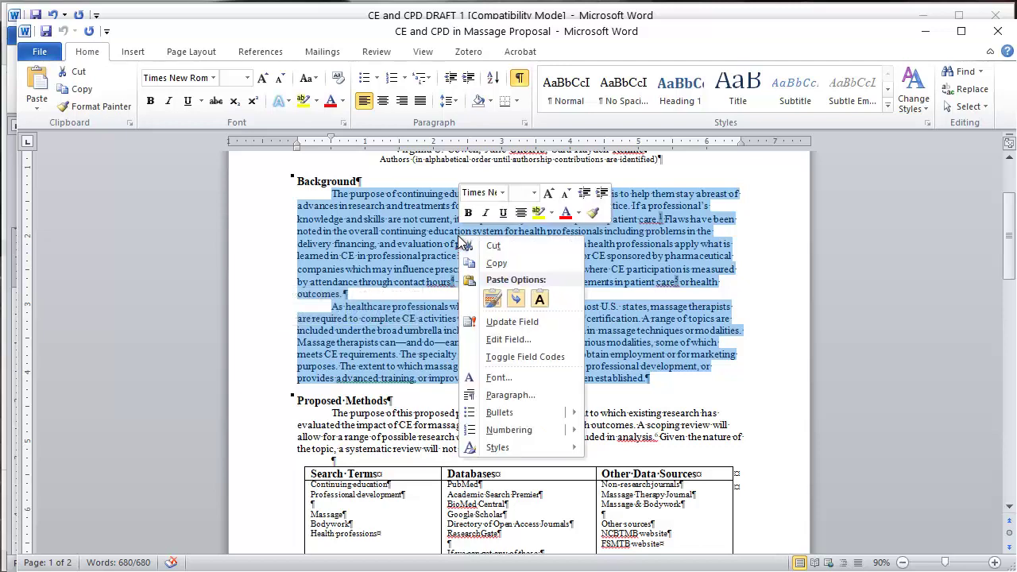
pyautogui.click(513, 270)
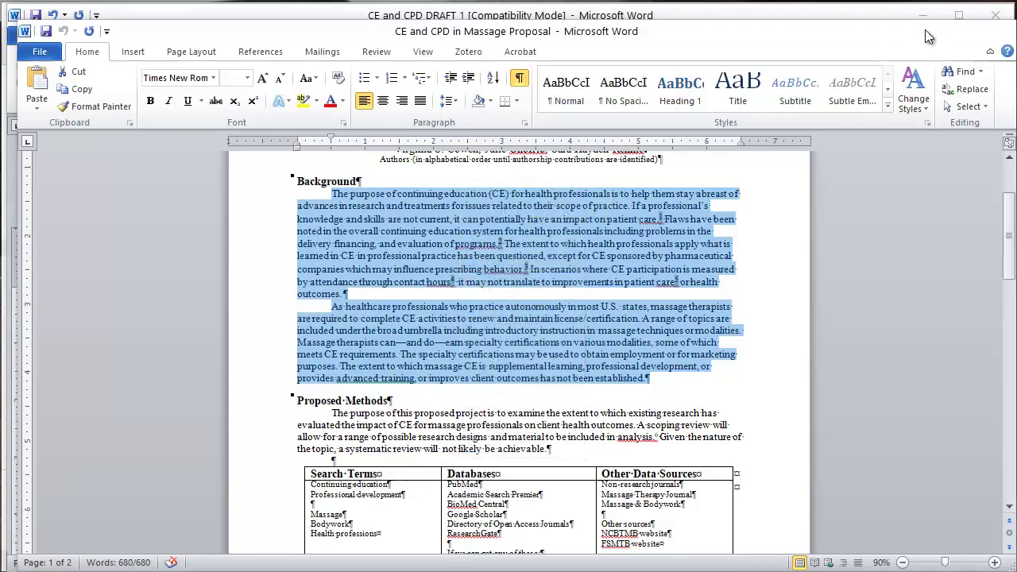
# Step: Paste the Background paragraphs onto the empty line under Introduction in 'CE and CPD DRAFT 1'
pyautogui.click(925, 31)
pyautogui.click(369, 320)
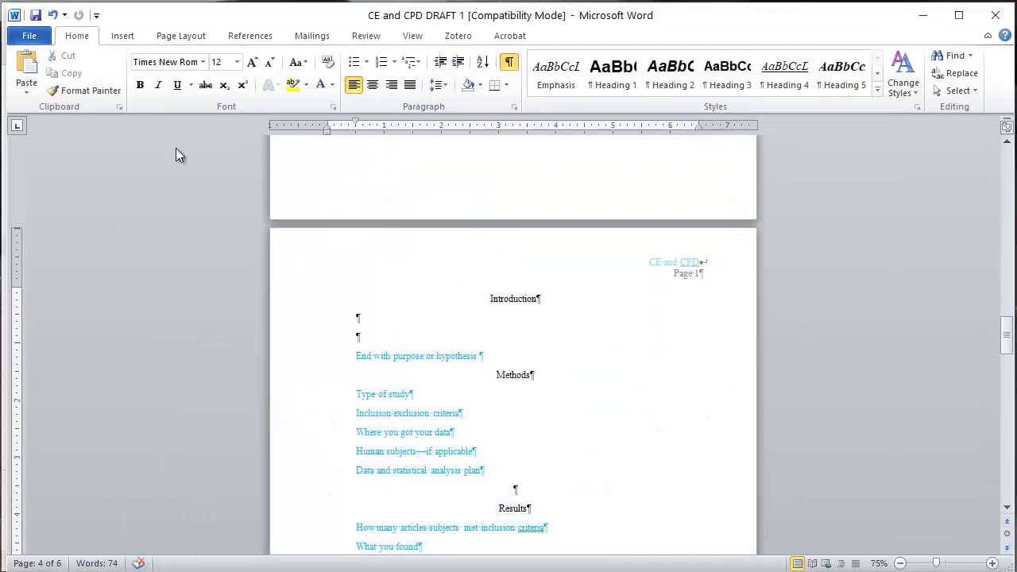
pyautogui.click(26, 66)
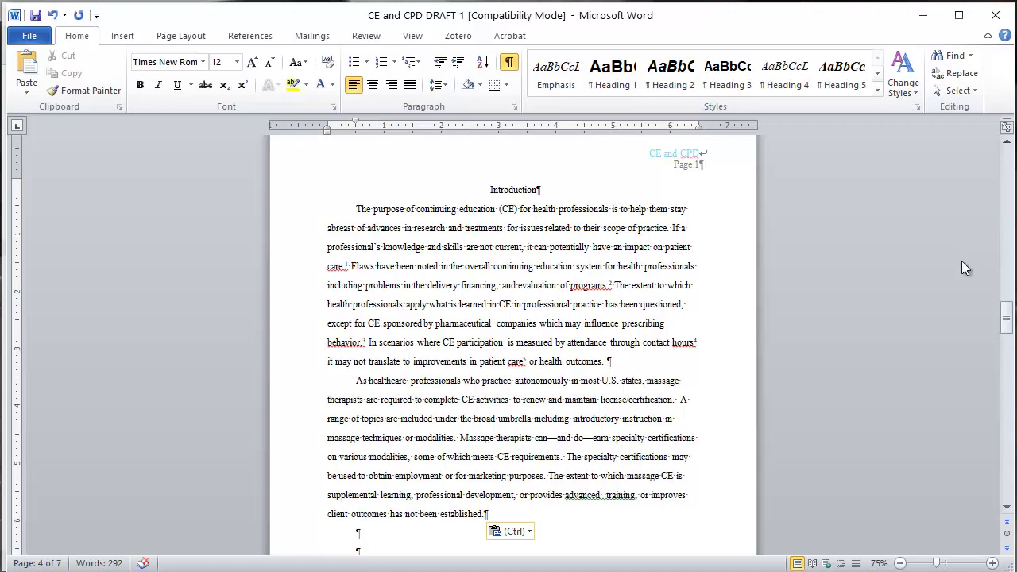
# Step: Place the cursor on the empty line under the References heading, then switch to Zotero's library
pyautogui.moveTo(1007, 318); pyautogui.dragTo(1003, 407)
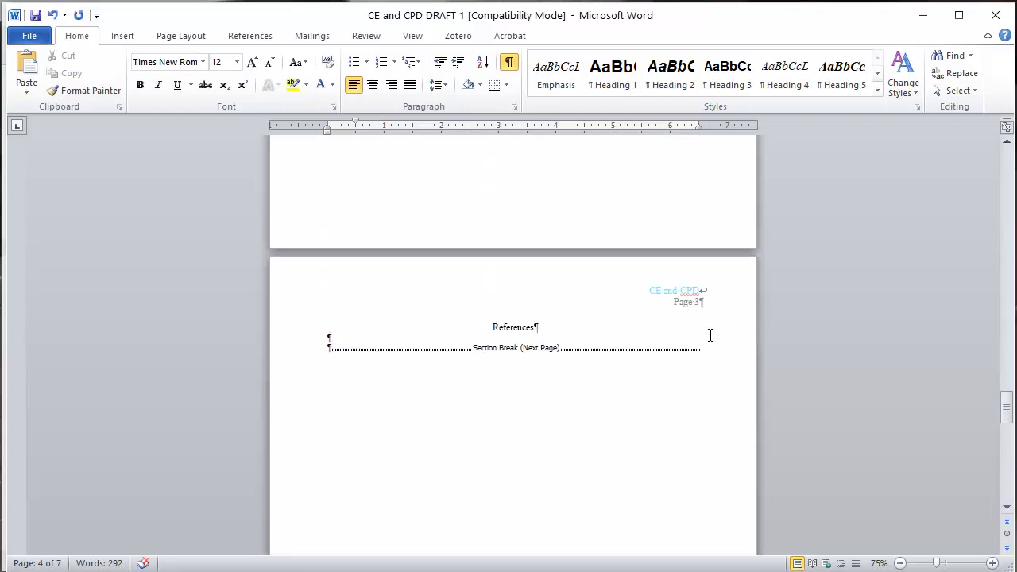
pyautogui.click(355, 334)
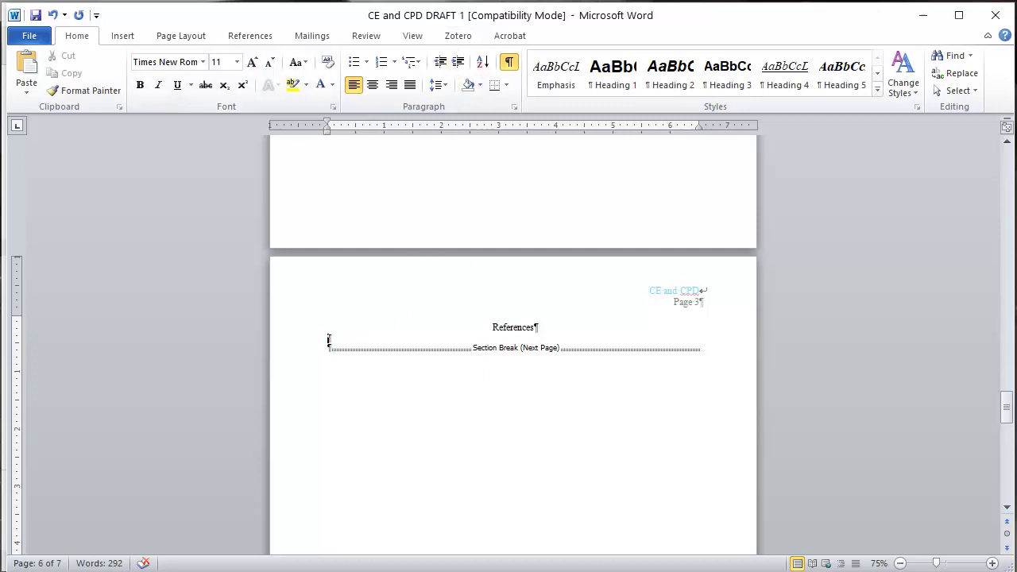
pyautogui.hotkey('alt', 'Tab')
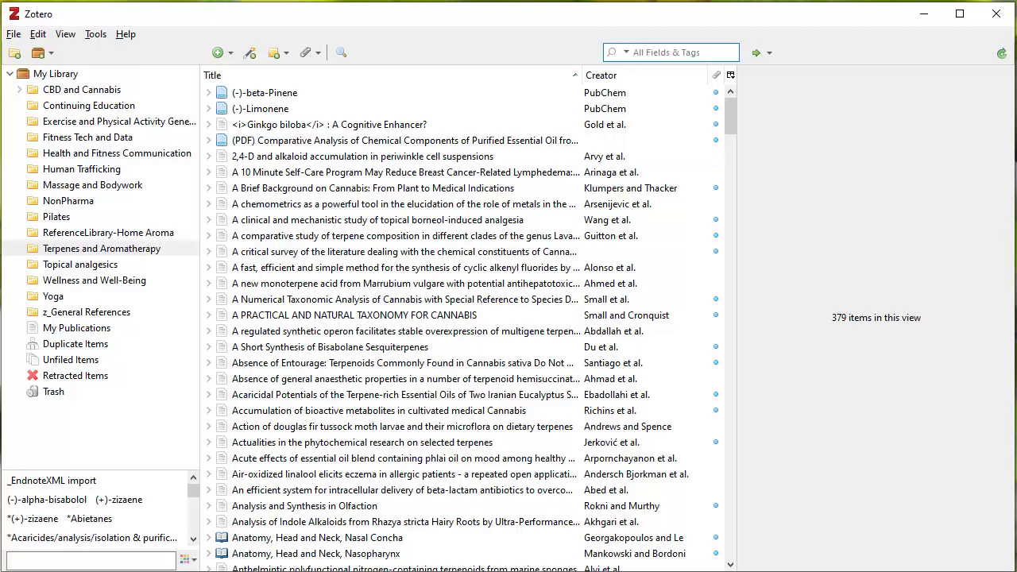
# Step: Minimize Zotero to return to the Word draft's empty References page
pyautogui.click(924, 19)
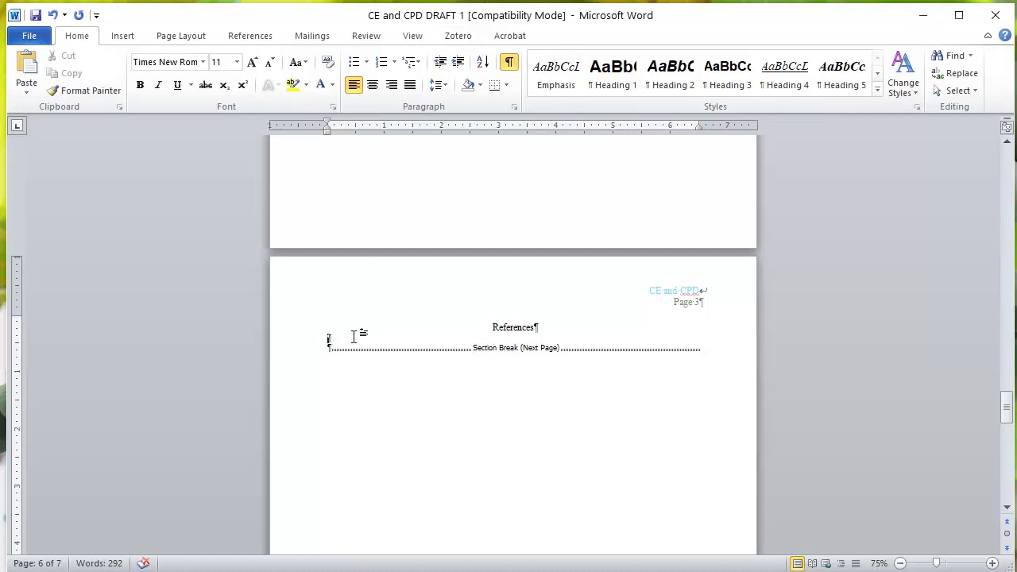
# Step: Add a blank line under References and open Zotero's Add/Edit Bibliography document preferences
pyautogui.press('Return')
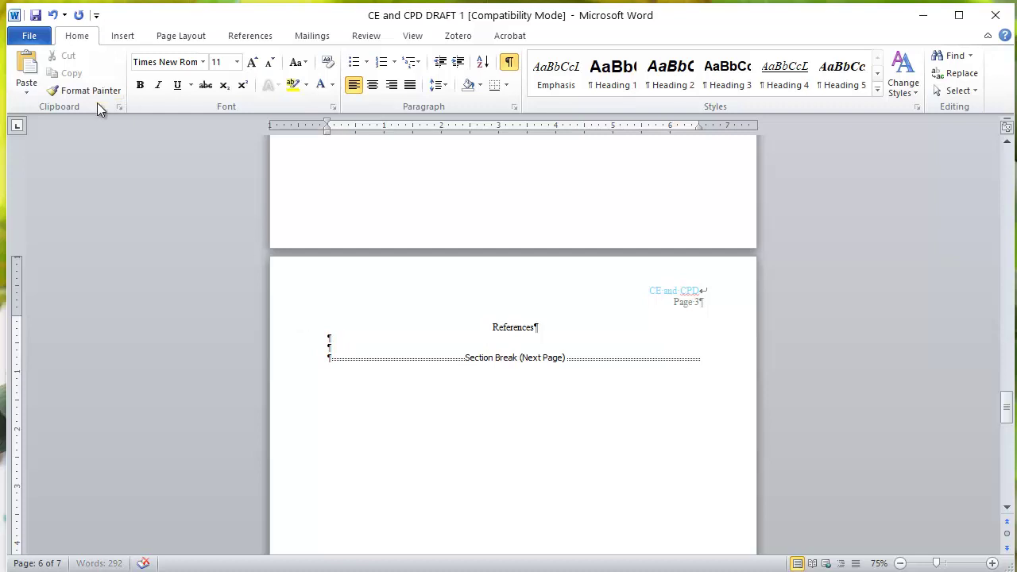
pyautogui.click(466, 38)
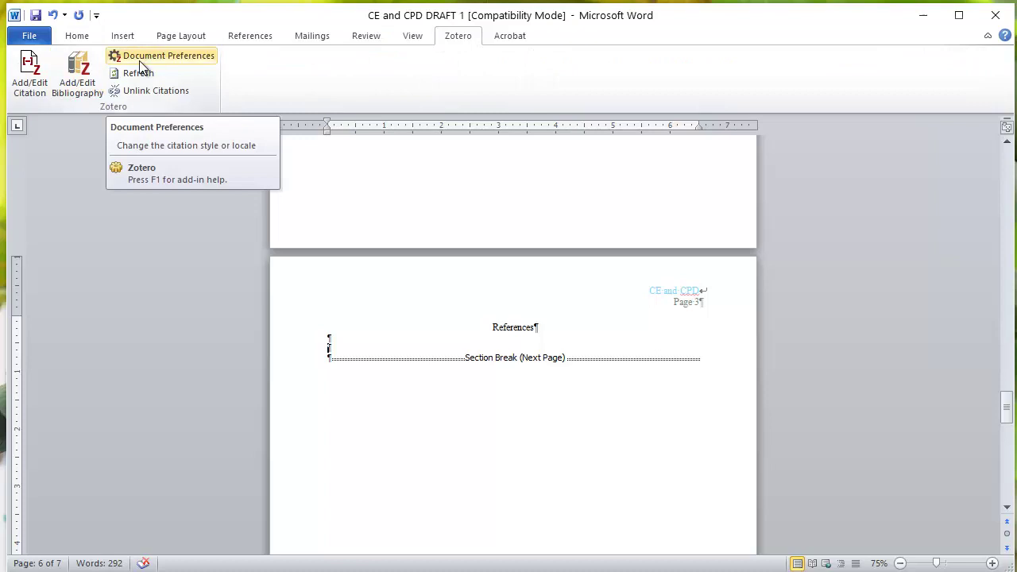
pyautogui.click(77, 69)
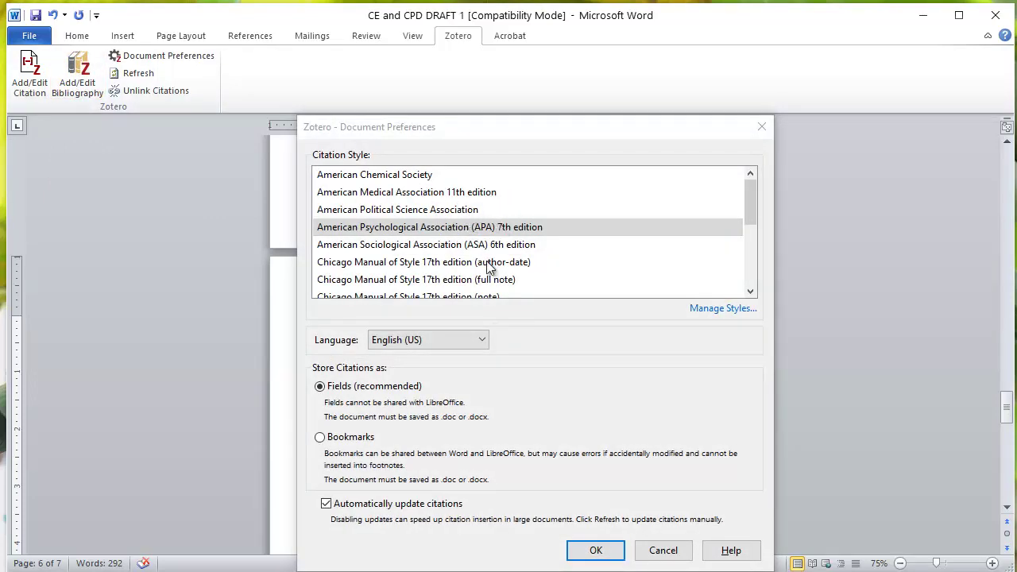
# Step: Compare APA, Chicago and AMA styles, then insert the bibliography in AMA 11th edition style
pyautogui.click(496, 194)
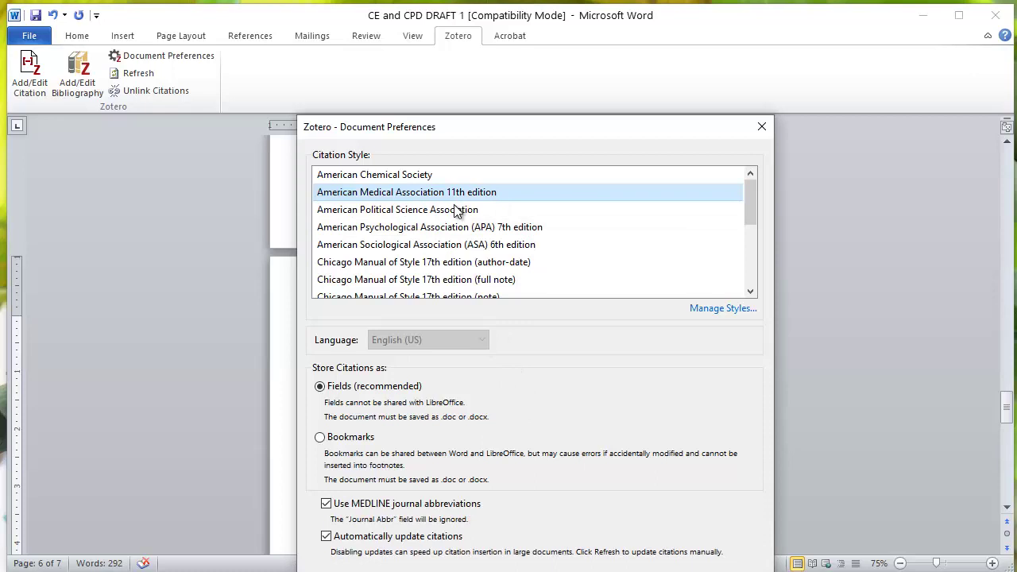
pyautogui.click(446, 229)
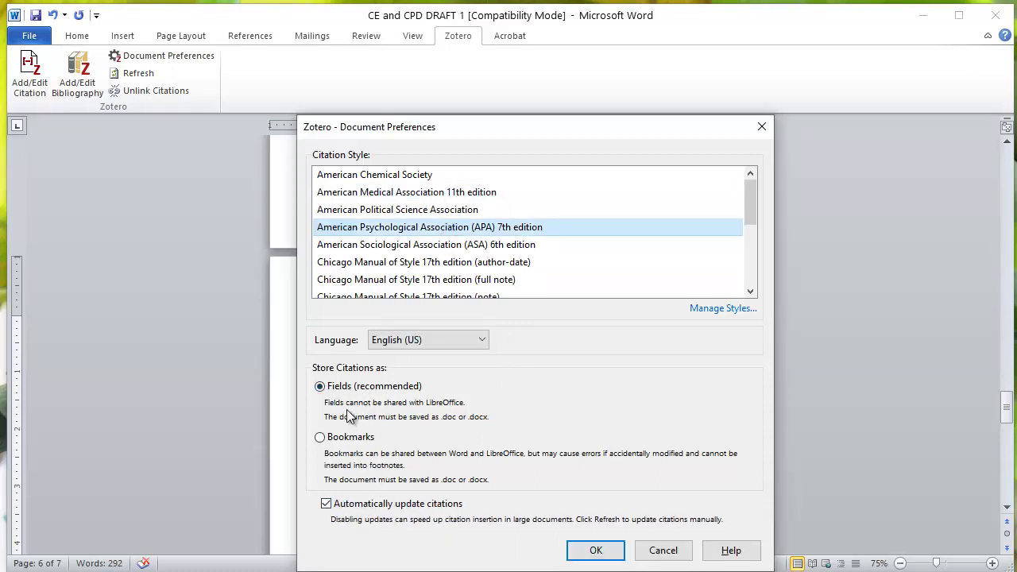
pyautogui.click(450, 264)
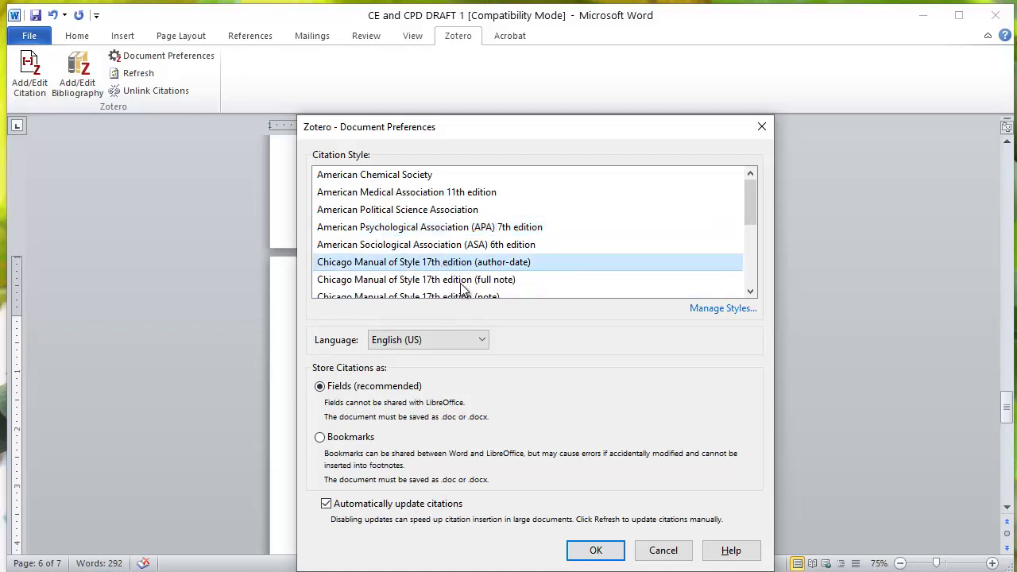
pyautogui.click(465, 282)
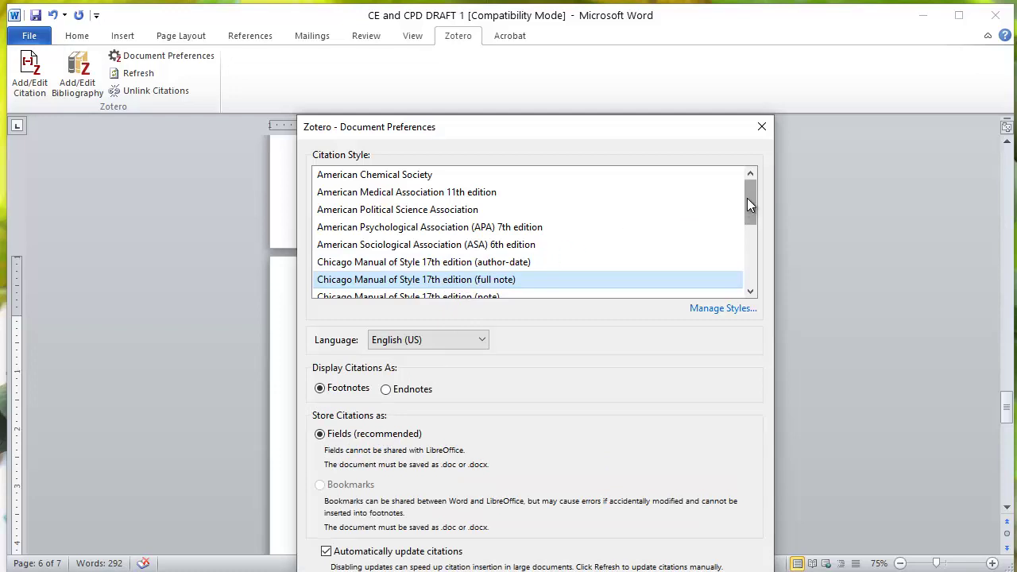
pyautogui.moveTo(747, 199); pyautogui.dragTo(746, 260)
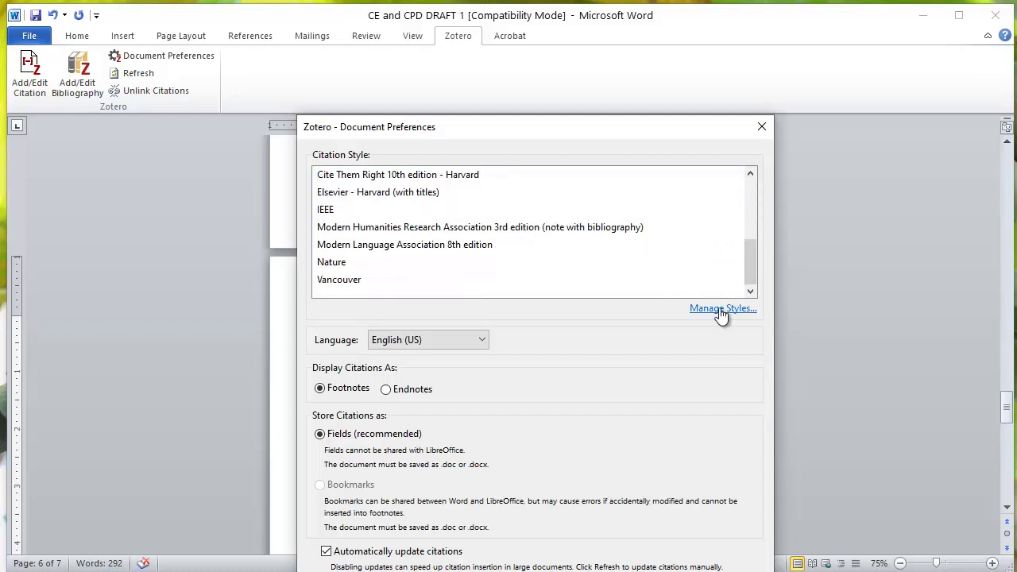
pyautogui.moveTo(754, 276); pyautogui.dragTo(752, 208)
pyautogui.click(471, 229)
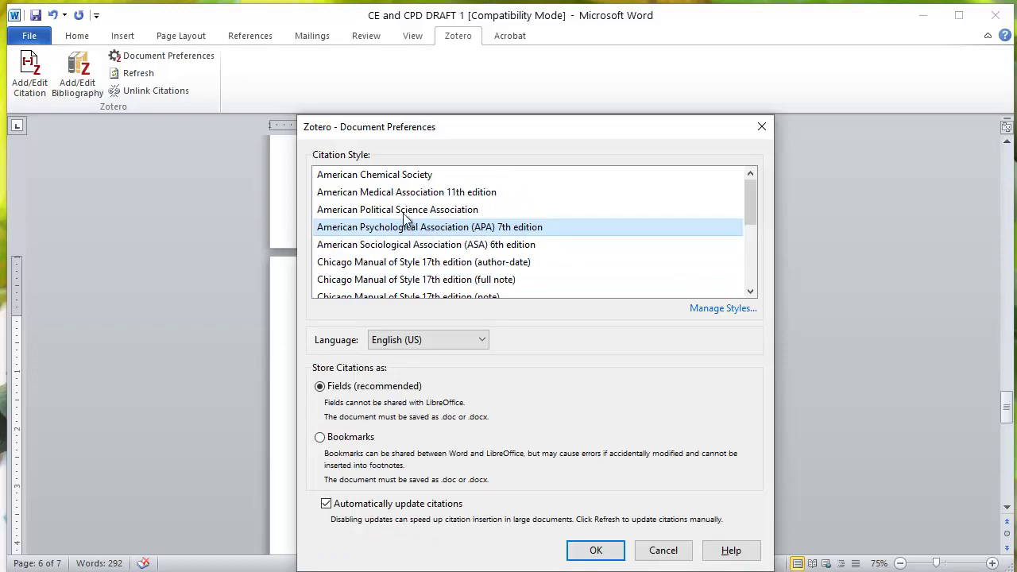
pyautogui.click(433, 197)
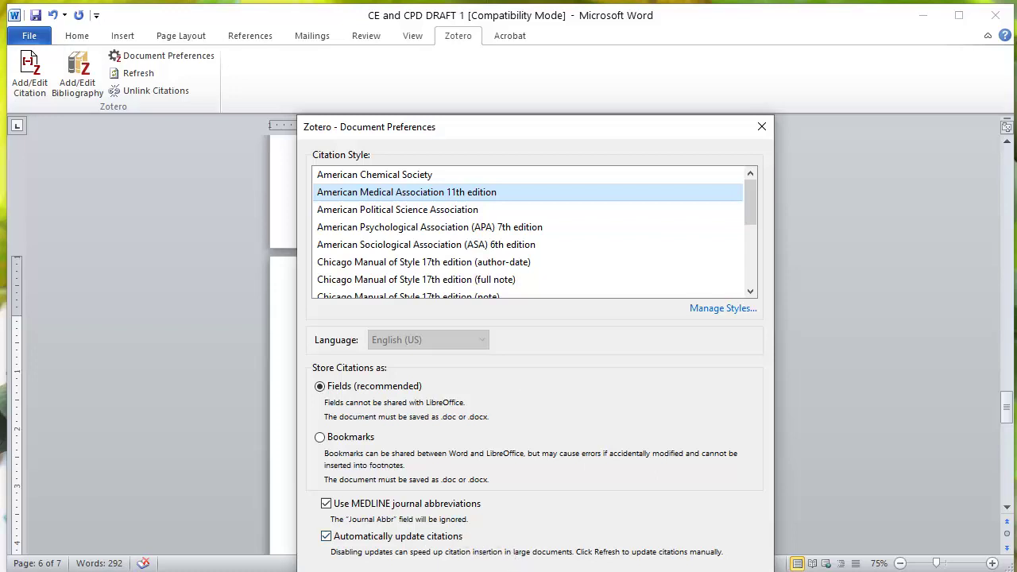
pyautogui.moveTo(498, 129); pyautogui.dragTo(501, 62)
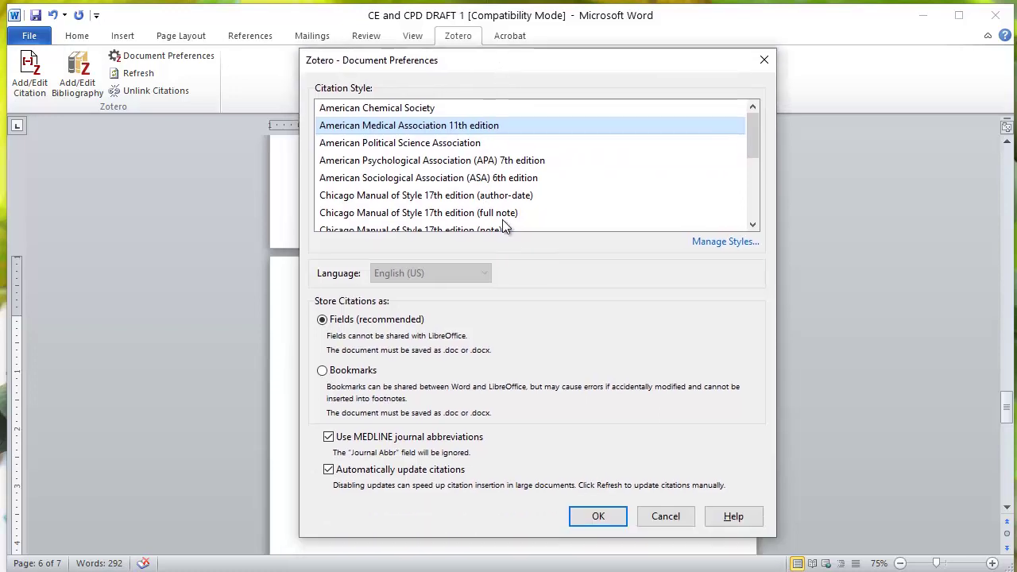
pyautogui.click(597, 518)
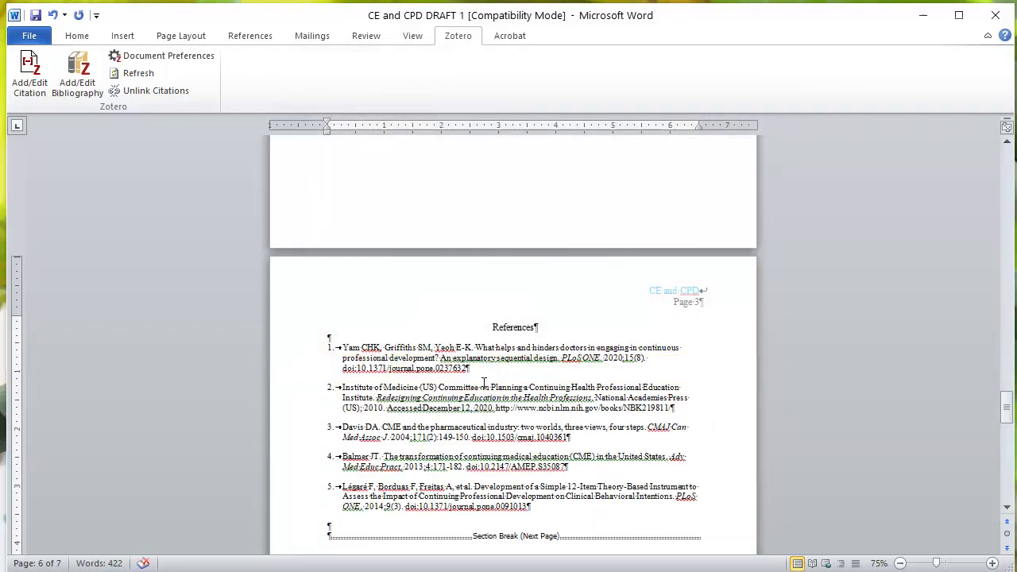
# Step: Scroll back up to the Introduction page showing superscript citations 1 through 5
pyautogui.moveTo(1006, 415); pyautogui.dragTo(1006, 312)
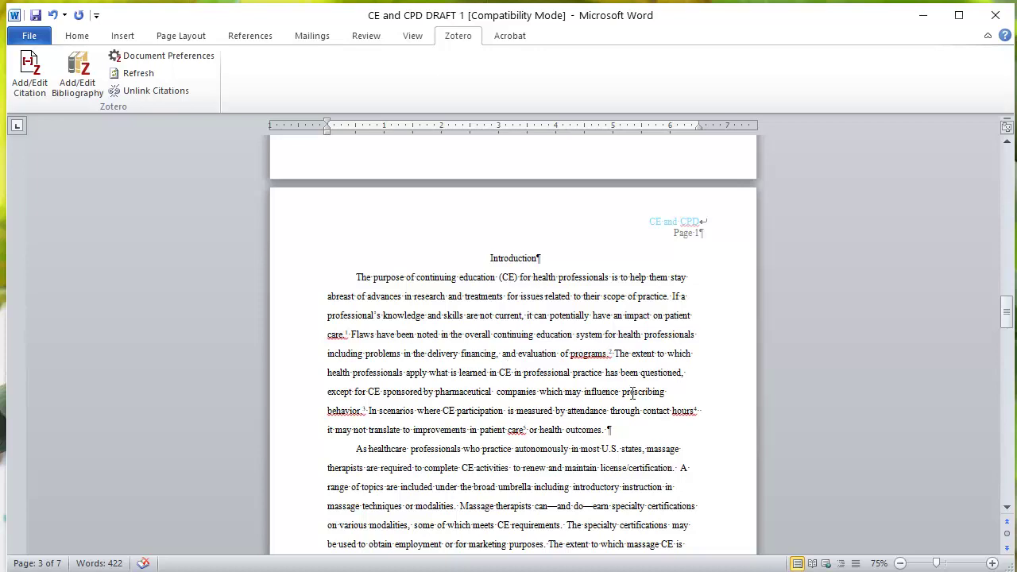
pyautogui.scroll(-3, 413, 445)
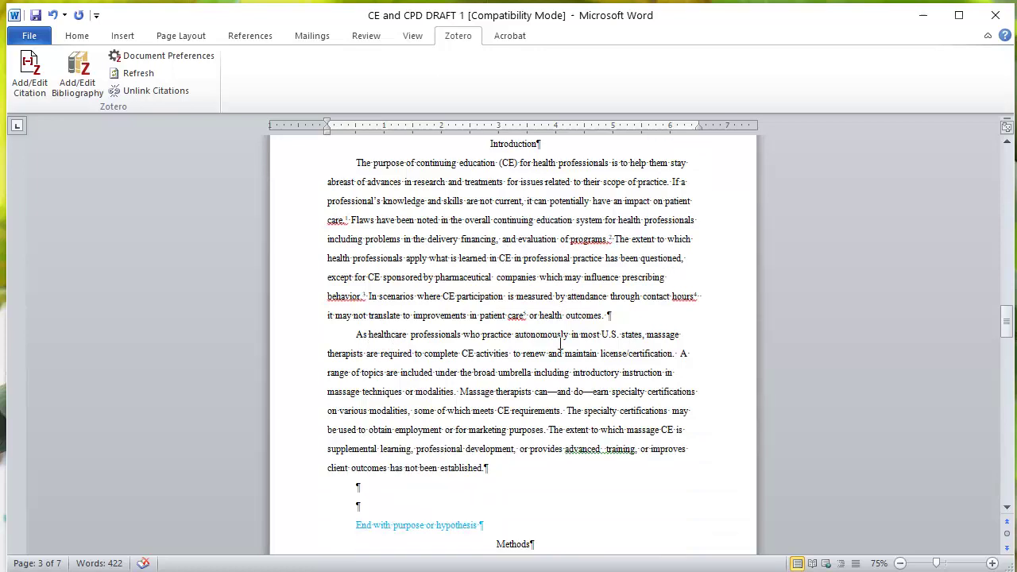
# Step: Type 'Blah blah blah' on the empty line below the Introduction paragraphs
pyautogui.click(404, 469)
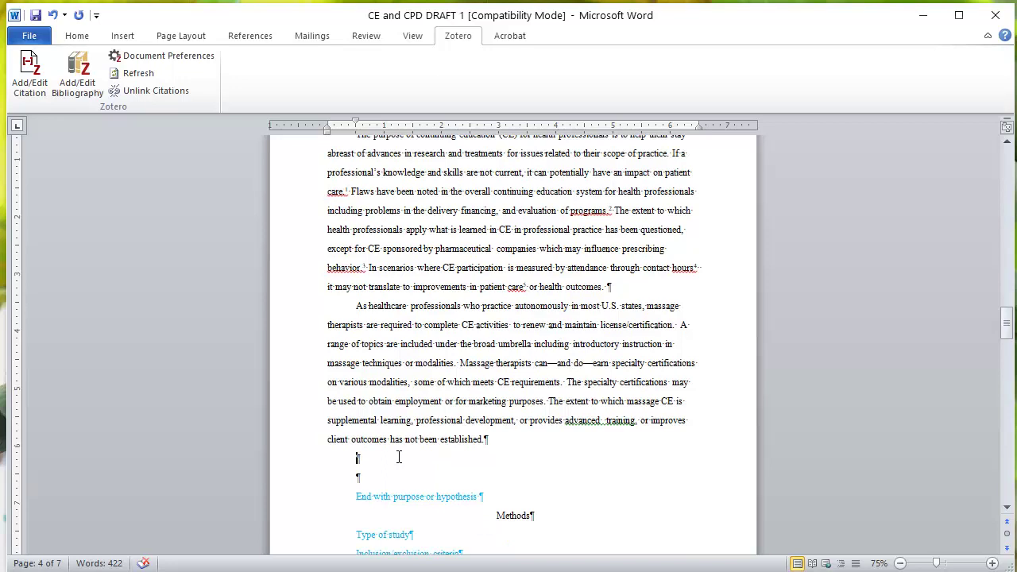
pyautogui.write('Blah blah blah')
# Step: Cite Furlan et al.'s 'Massage for low-back pain' from the Massage and Bodywork collection via Zotero
pyautogui.click(30, 75)
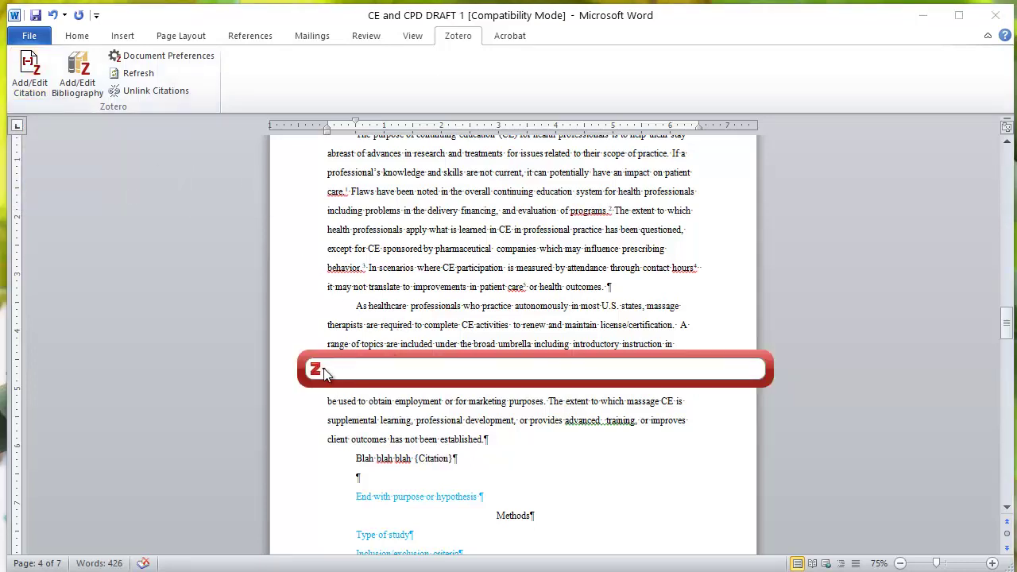
pyautogui.click(316, 370)
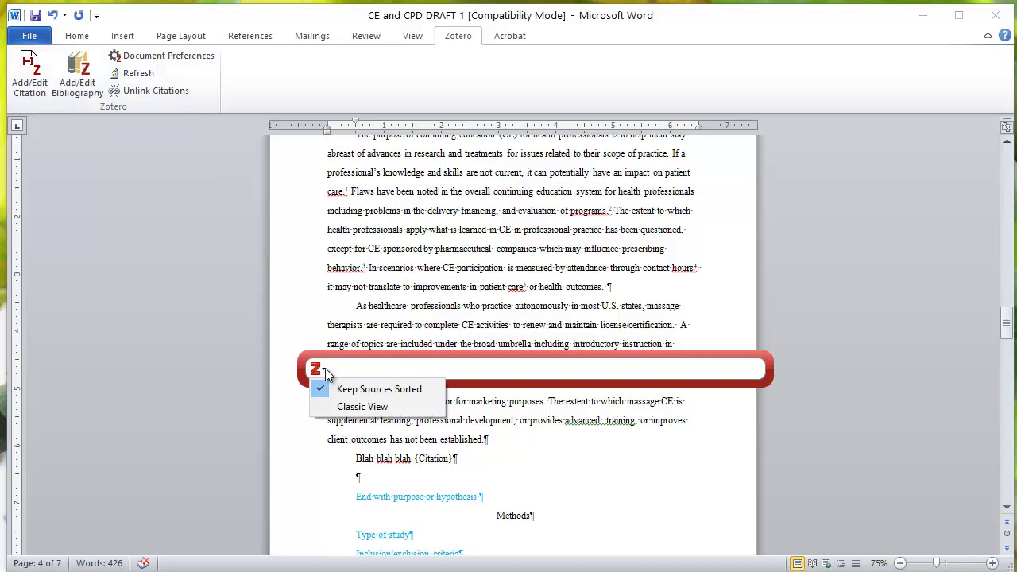
pyautogui.click(355, 407)
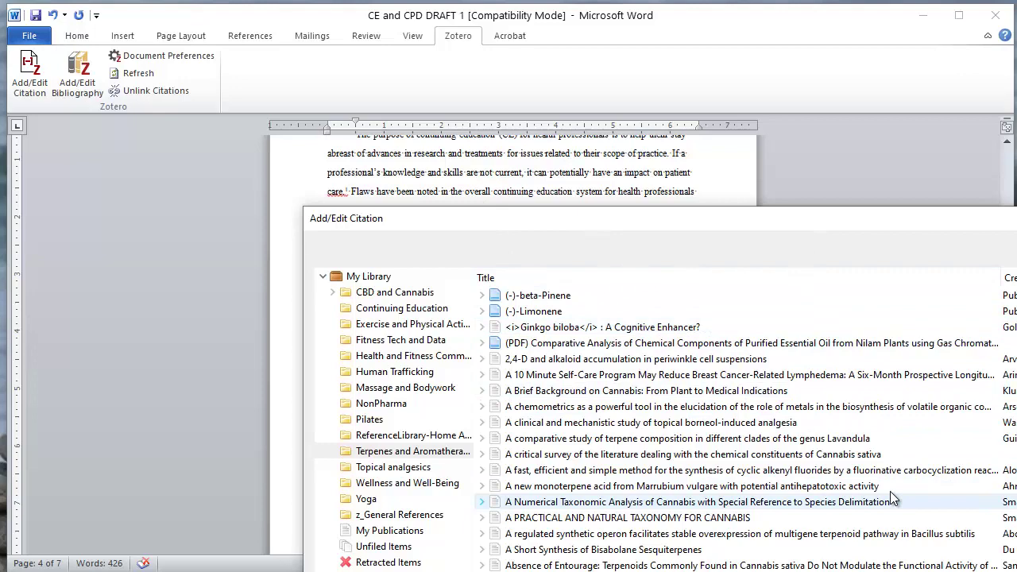
pyautogui.moveTo(782, 222); pyautogui.dragTo(546, 55)
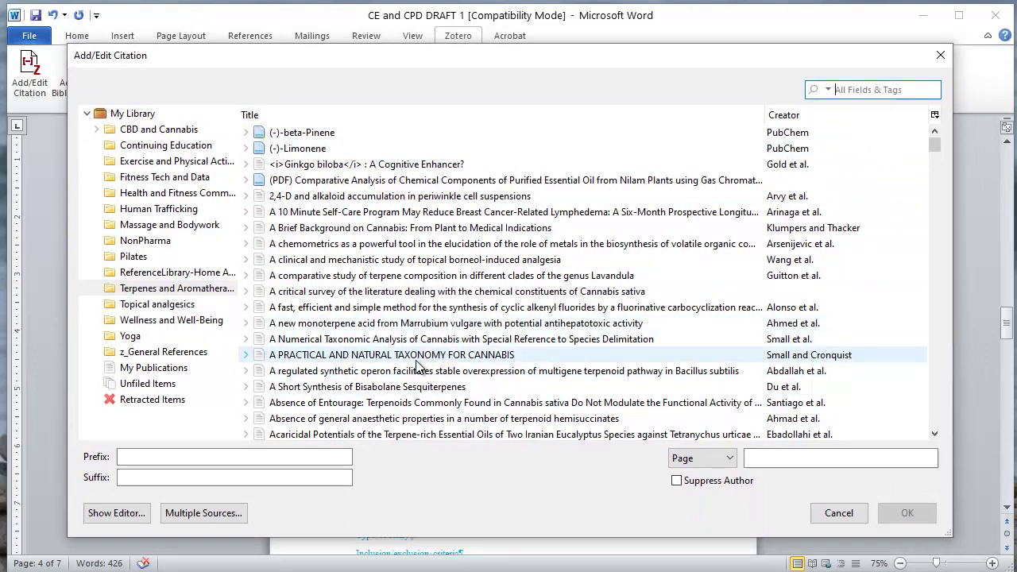
pyautogui.click(167, 228)
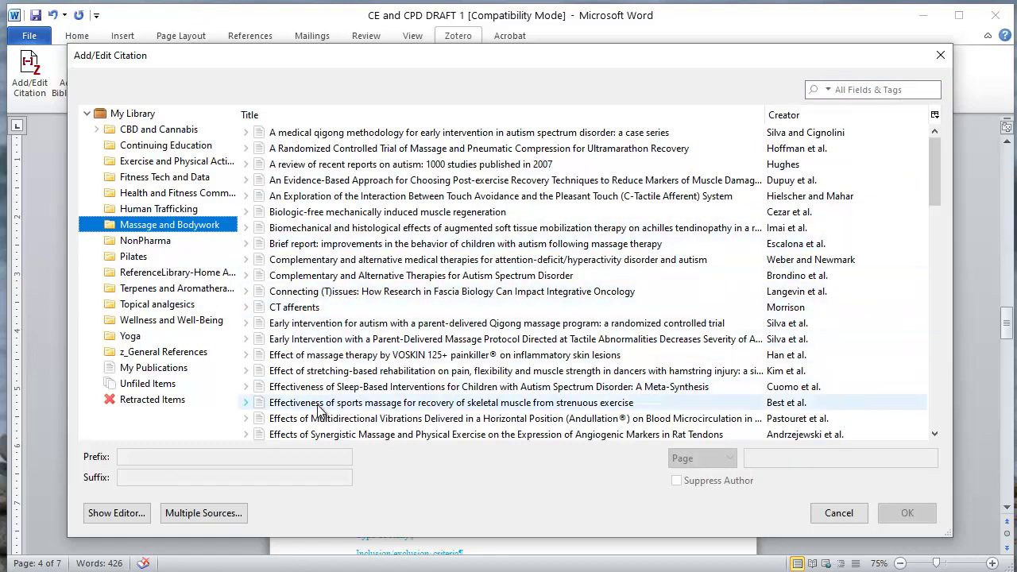
pyautogui.scroll(-7, 374, 333)
pyautogui.scroll(-2, 377, 332)
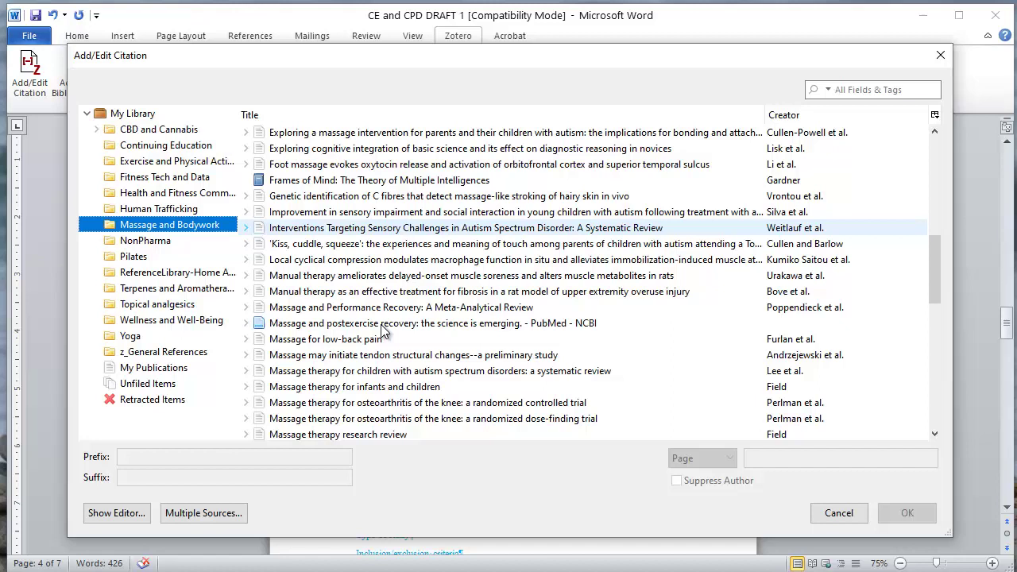
pyautogui.click(336, 341)
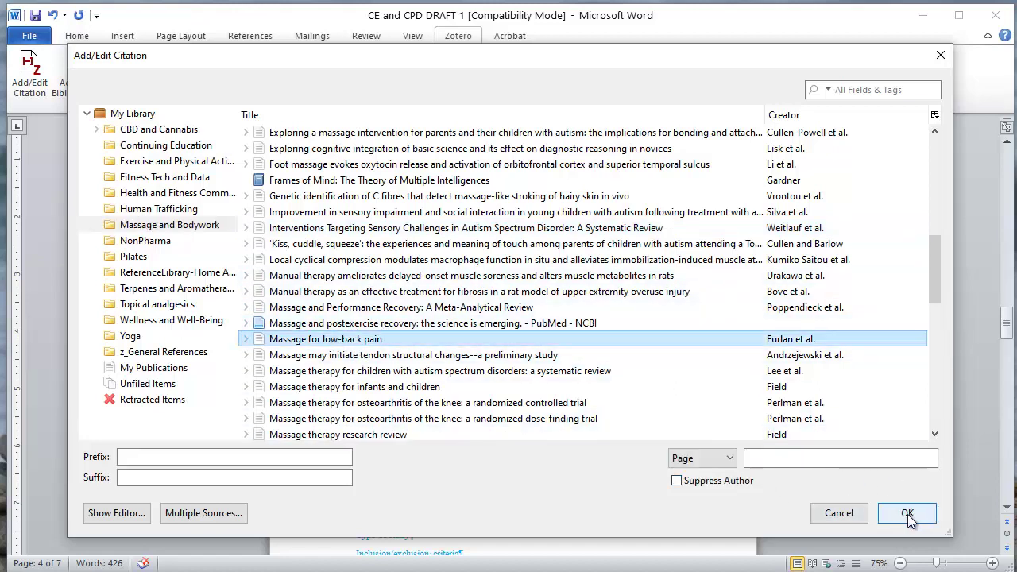
pyautogui.click(908, 513)
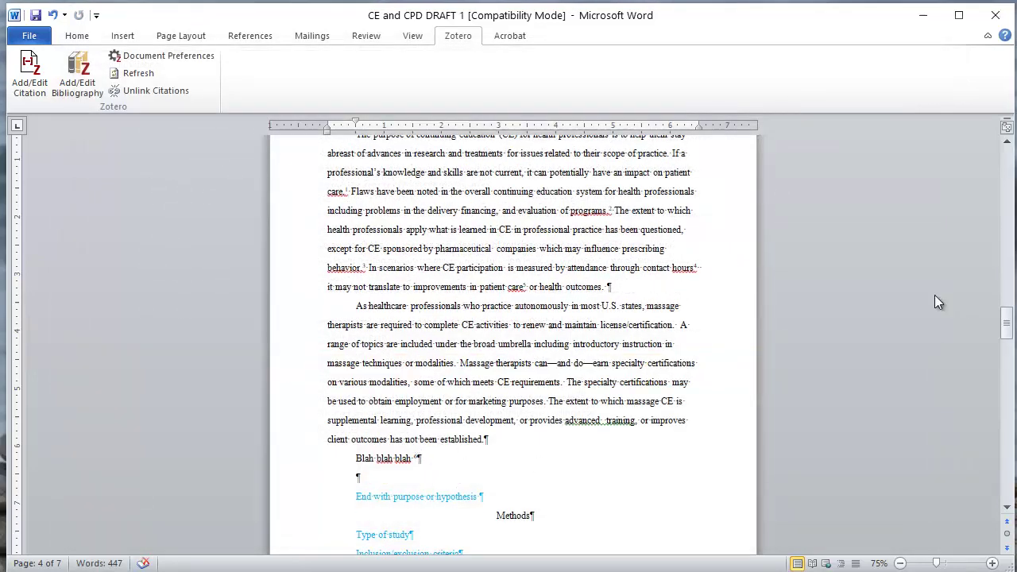
pyautogui.moveTo(1006, 323); pyautogui.dragTo(1003, 422)
pyautogui.click(293, 354)
pyautogui.doubleClick(293, 358)
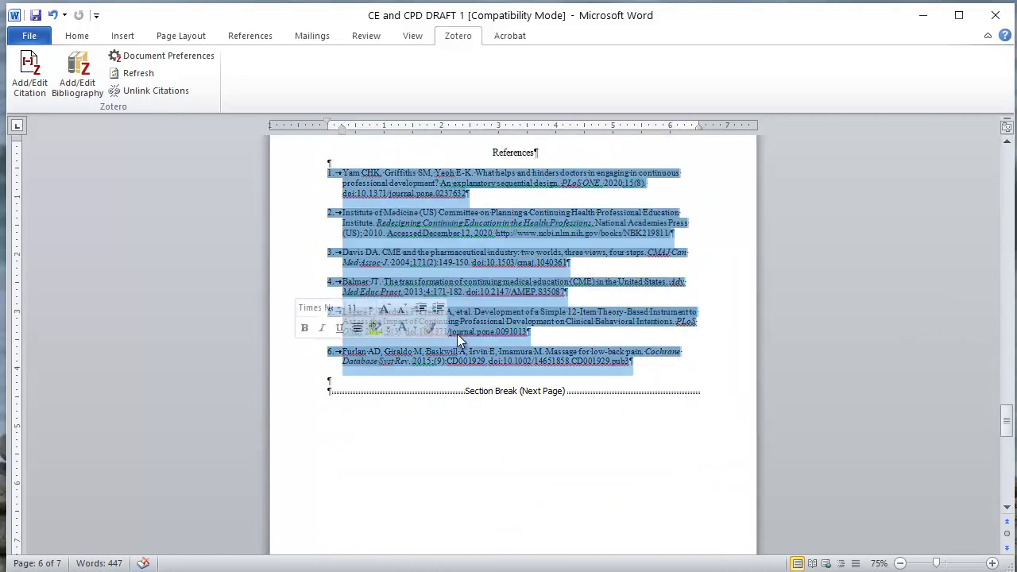
pyautogui.click(620, 314)
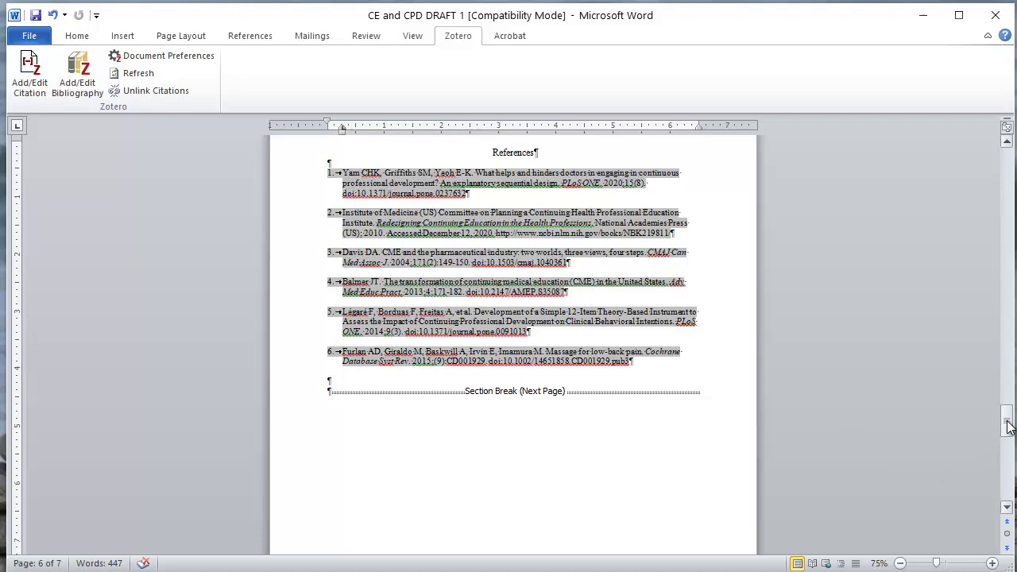
pyautogui.moveTo(1008, 421); pyautogui.dragTo(1007, 332)
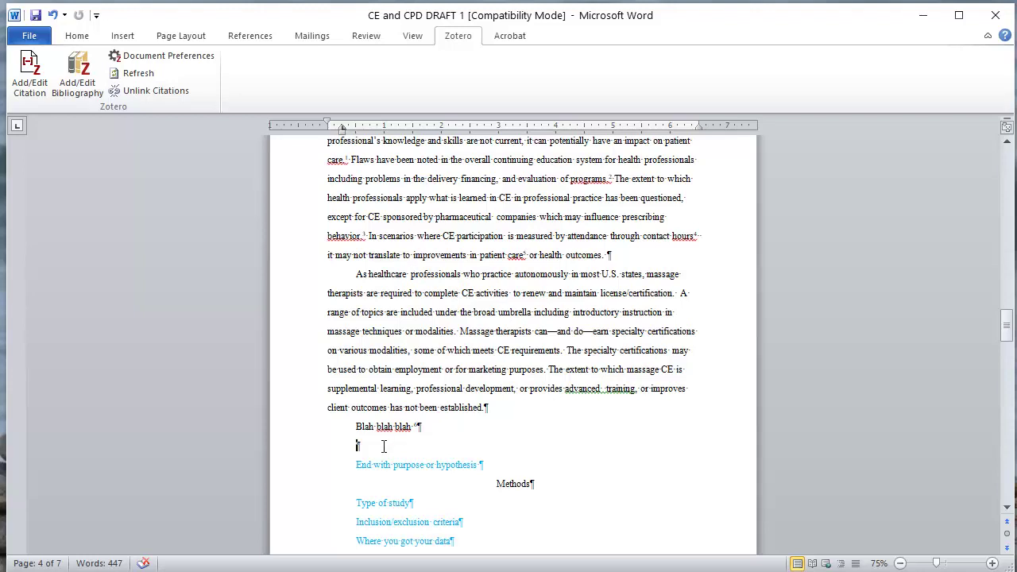
# Step: Type 'Doh blah whatever' on the next line and start a new Zotero citation after it
pyautogui.write('Doh w')
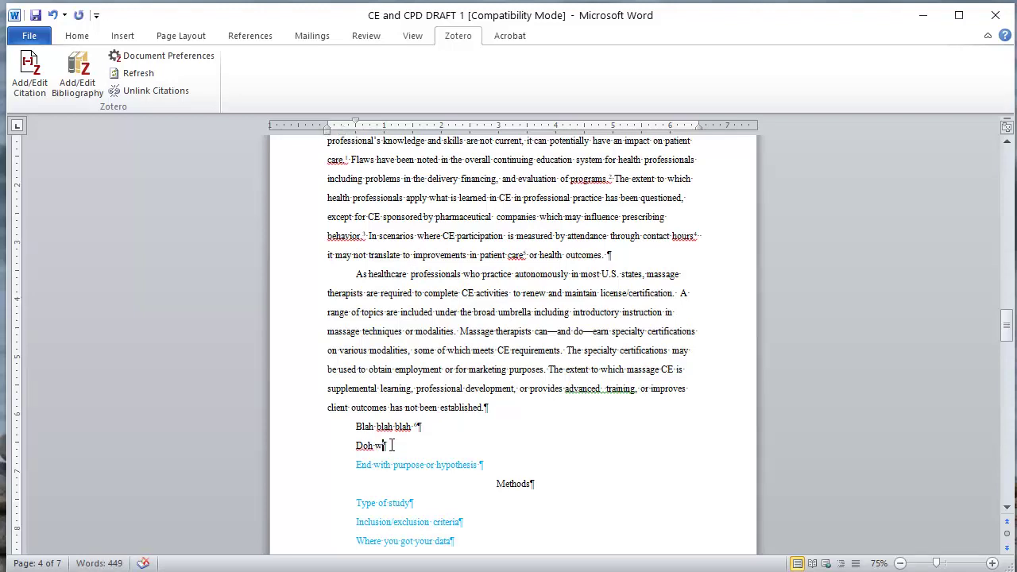
pyautogui.press('BackSpace')
pyautogui.write('blah whatever')
pyautogui.click(29, 72)
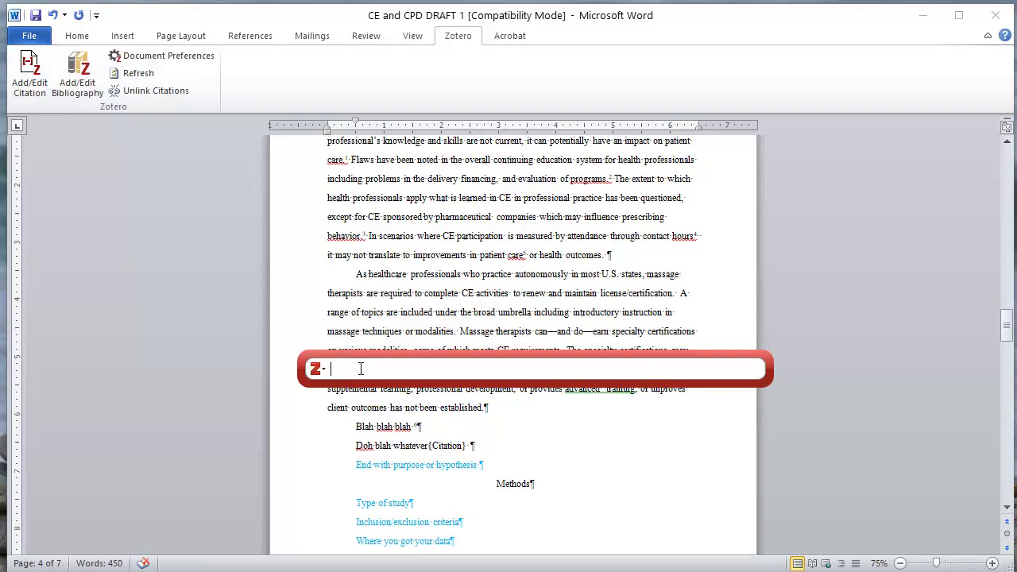
# Step: Search 'medical education' in the Zotero citation bar and add Balmer (2013)
pyautogui.write('medical education')
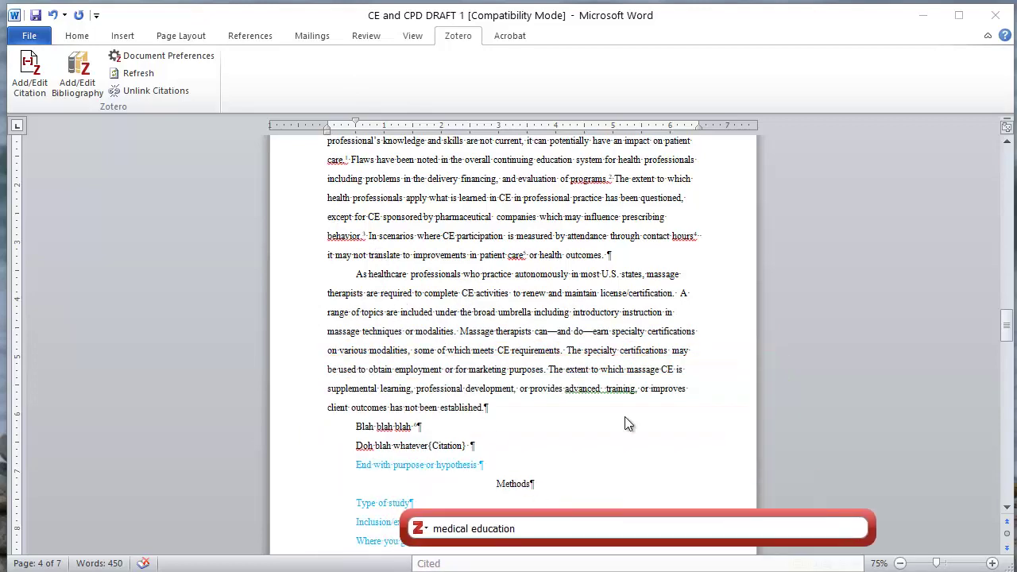
pyautogui.moveTo(560, 513); pyautogui.dragTo(392, 192)
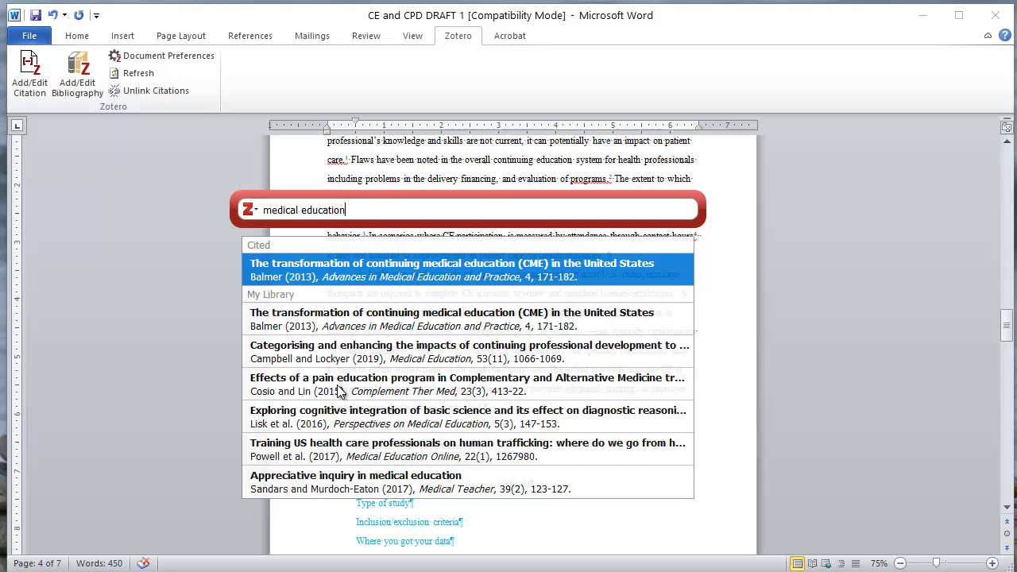
pyautogui.press('Return')
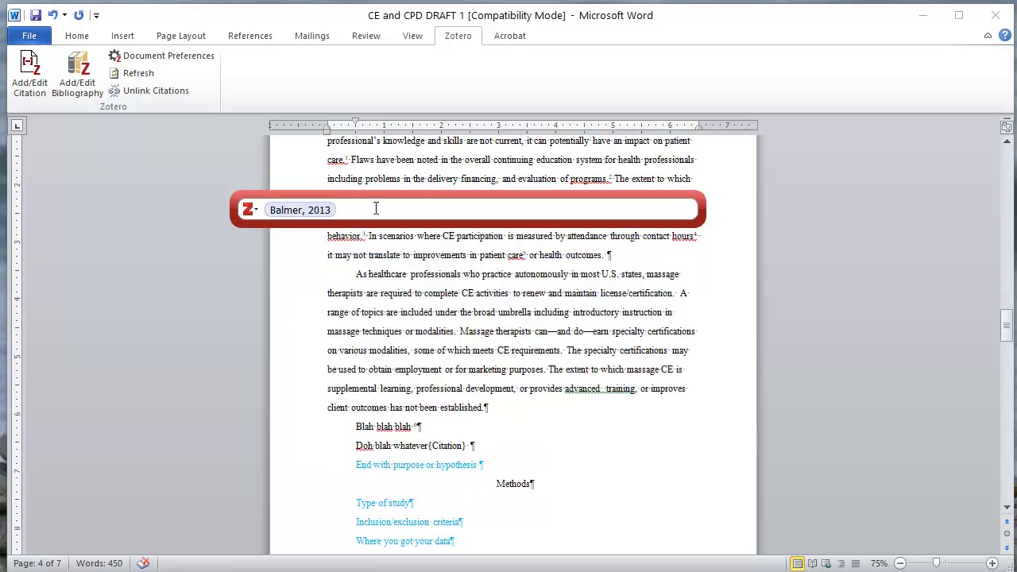
# Step: Add Powell et al. (2017) from the same search and remove the duplicate Powell entry
pyautogui.write('medical education')
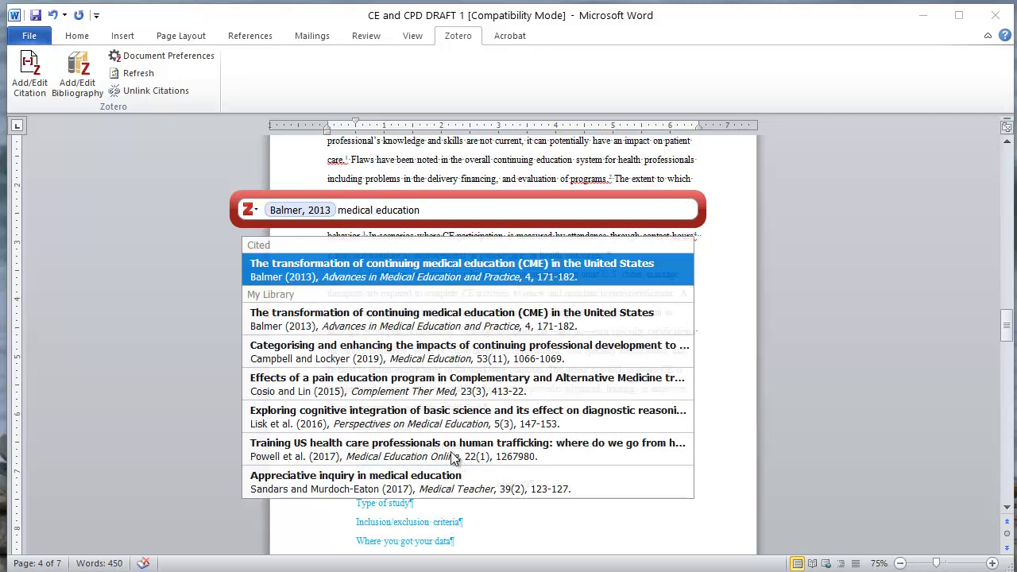
pyautogui.click(355, 450)
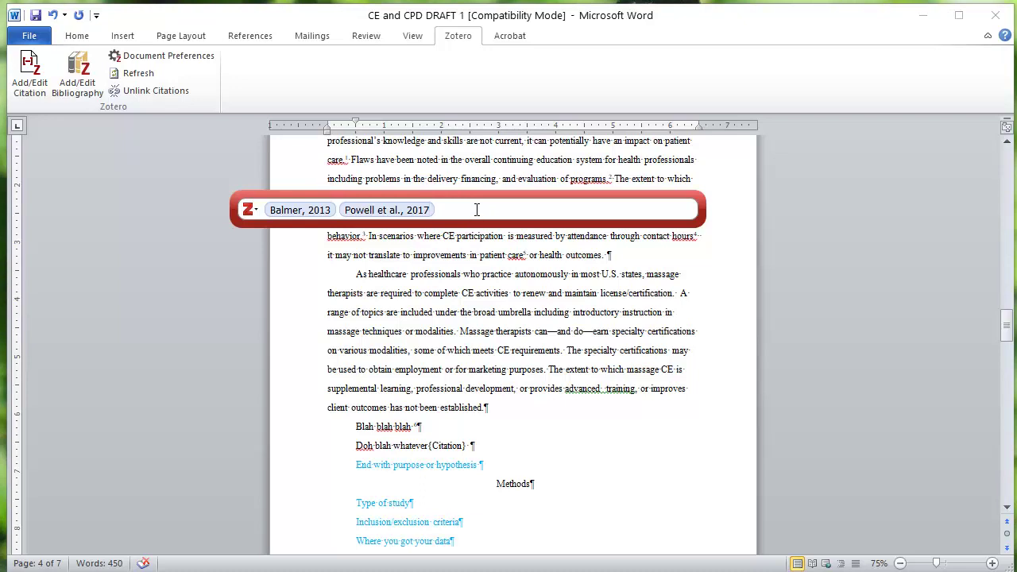
pyautogui.write('medical education')
pyautogui.click(362, 445)
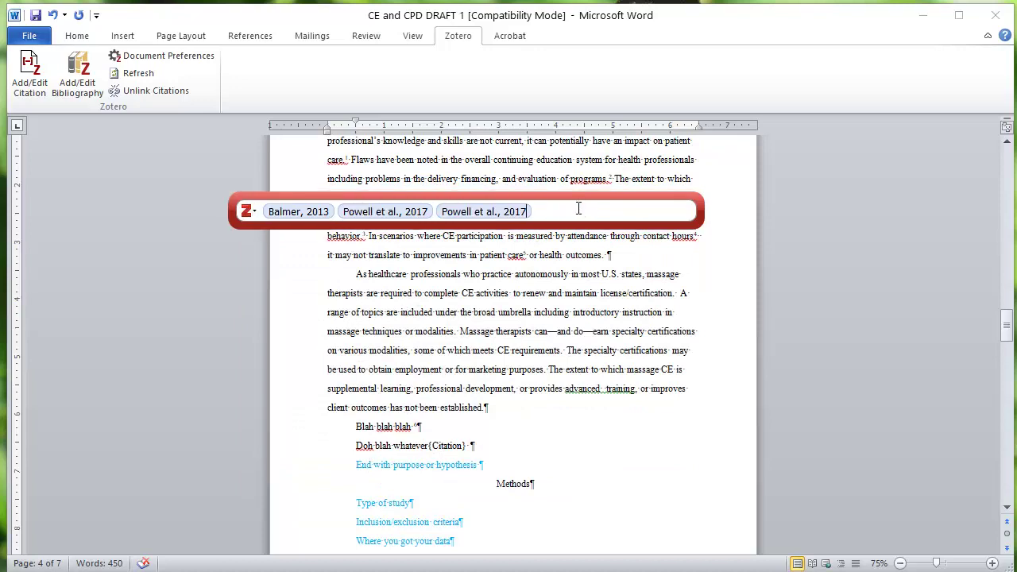
pyautogui.press('BackSpace')
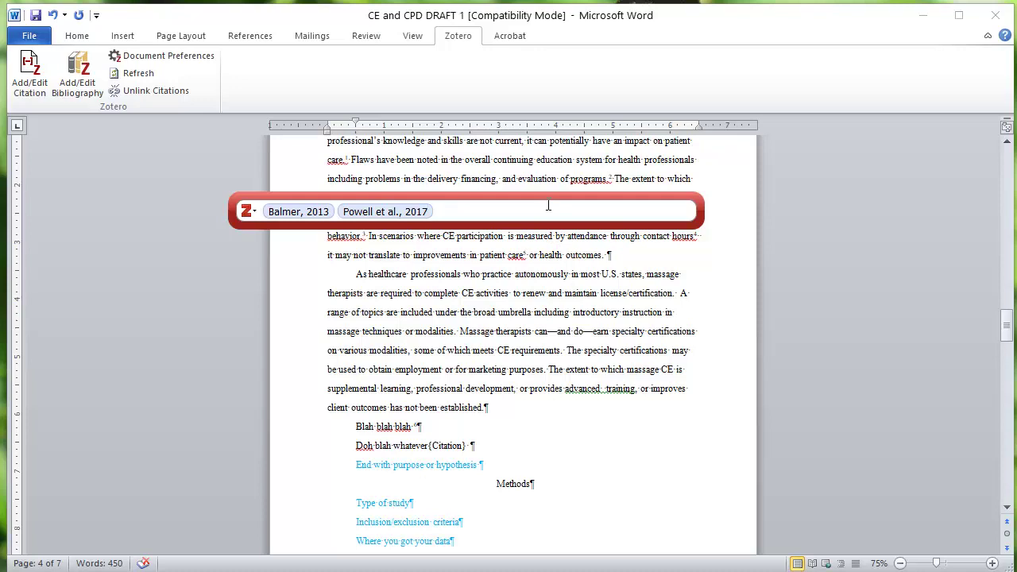
# Step: Insert the Balmer and Powell citation after 'whatever' on the 'Doh blah whatever' line
pyautogui.press('Return')
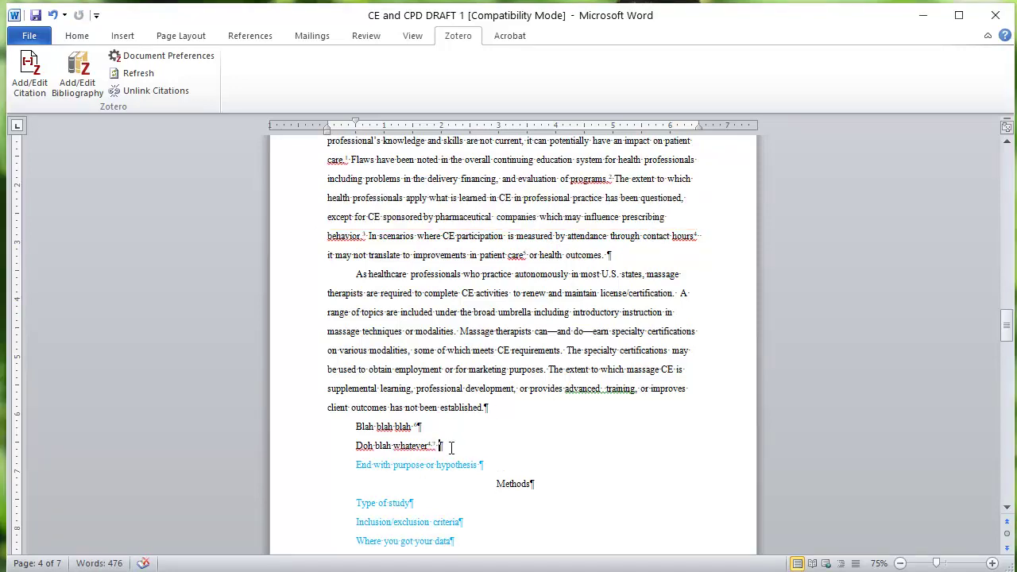
pyautogui.moveTo(450, 448); pyautogui.dragTo(393, 445)
pyautogui.click(438, 445)
# Step: Check the References page shows Powell as entry 7, then return to the text
pyautogui.moveTo(1007, 324)
pyautogui.mouseDown()
pyautogui.moveTo(1010, 432)
pyautogui.moveTo(1010, 412)
pyautogui.mouseUp()
pyautogui.click(506, 436)
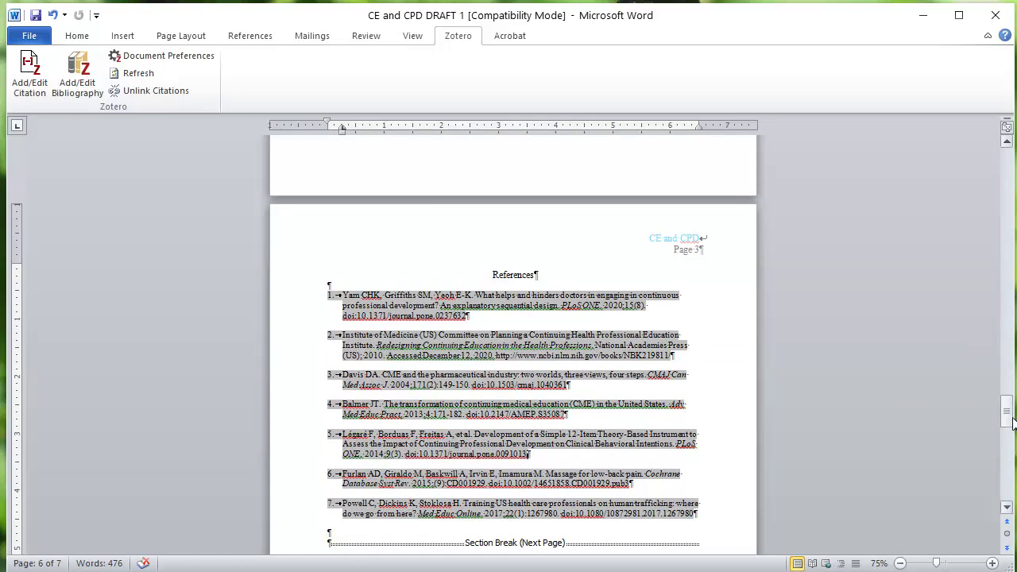
pyautogui.moveTo(1010, 414); pyautogui.dragTo(1006, 340)
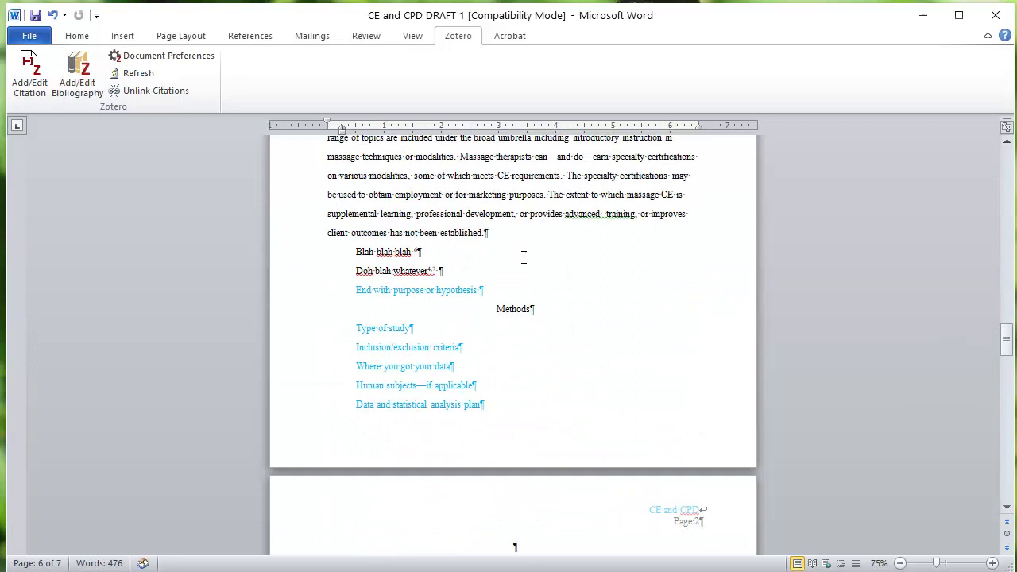
# Step: Set the Zotero document citation style to American Psychological Association (APA) 7th edition
pyautogui.click(509, 194)
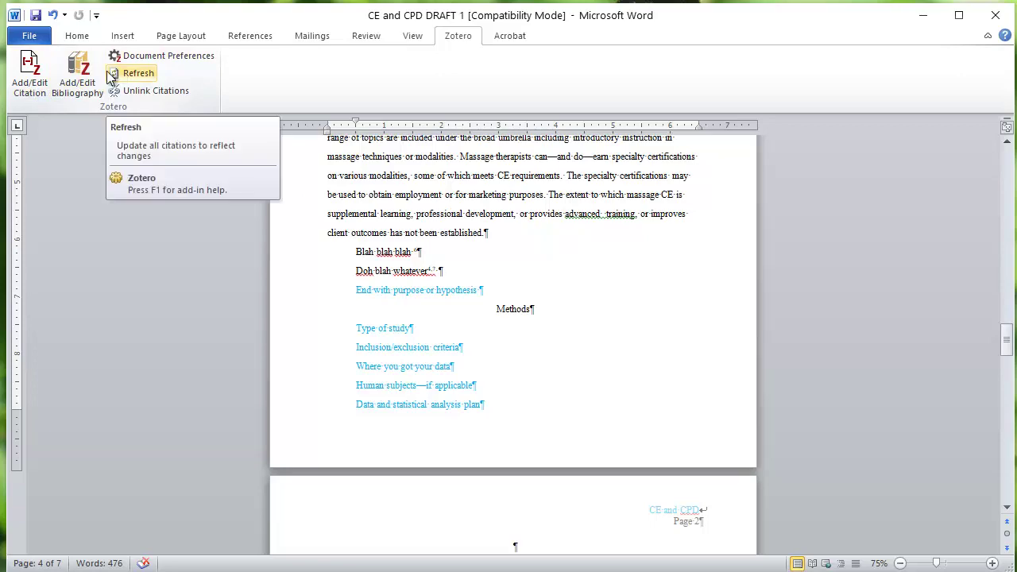
pyautogui.click(135, 56)
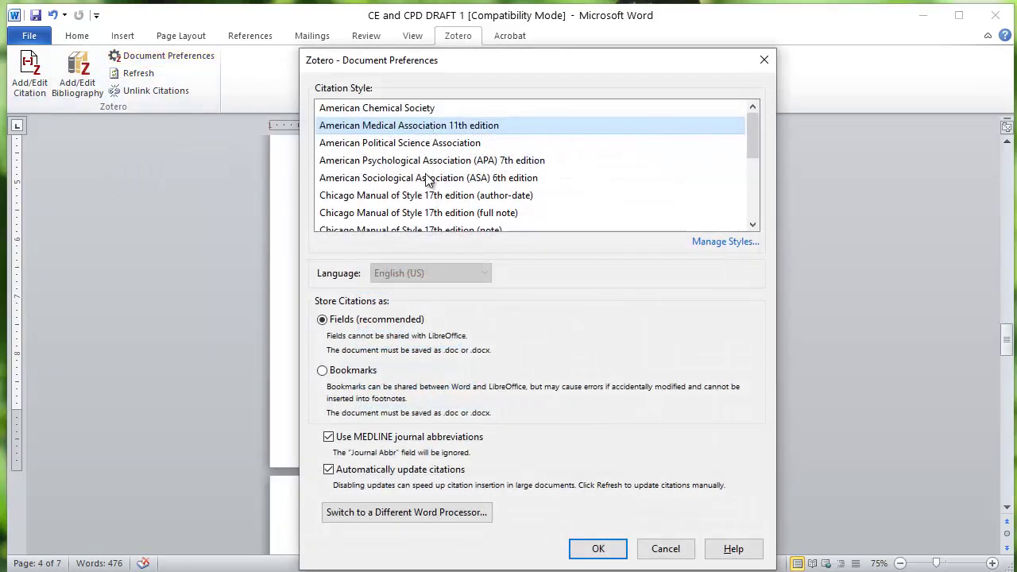
pyautogui.click(429, 162)
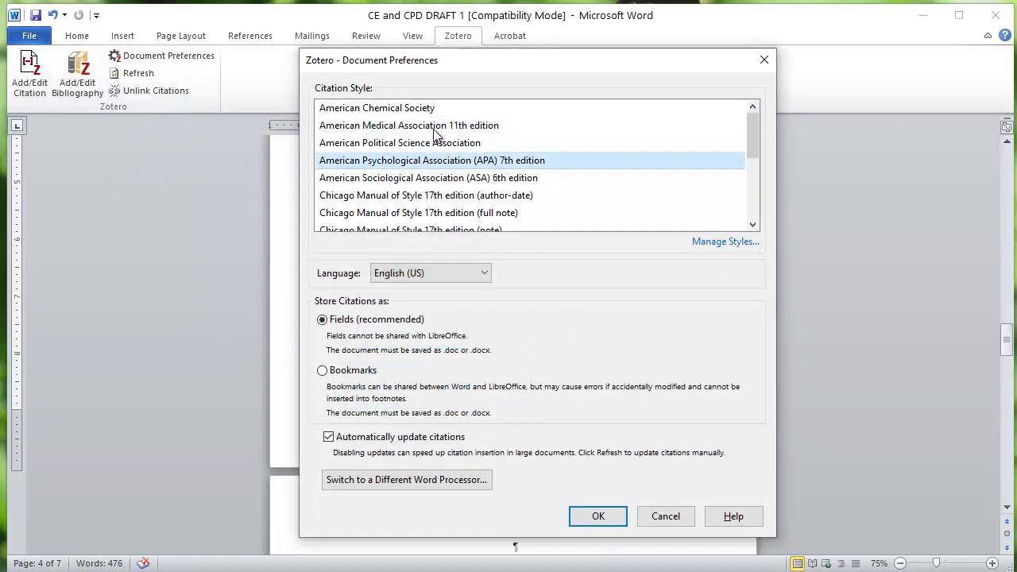
pyautogui.click(601, 518)
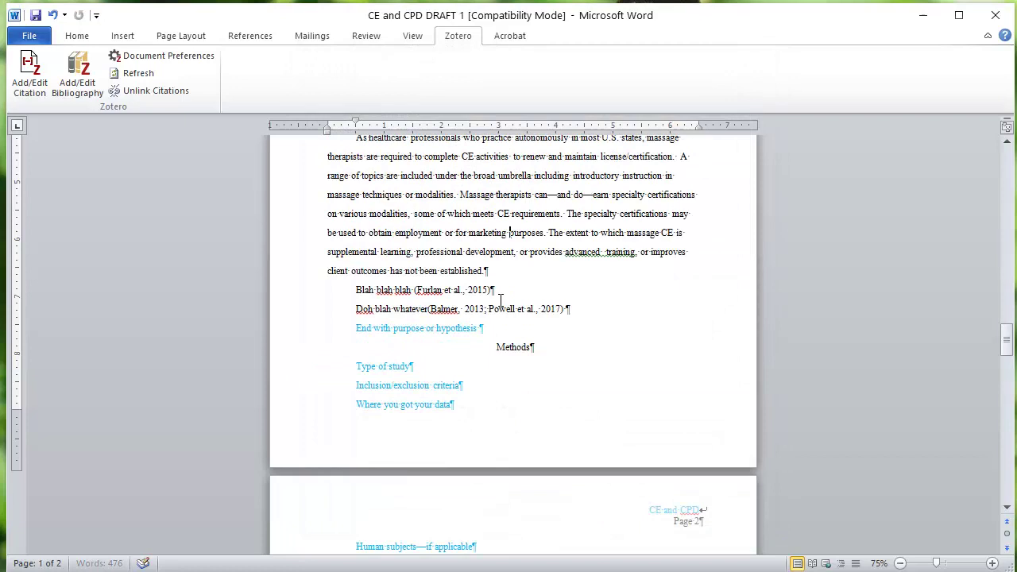
pyautogui.click(417, 290)
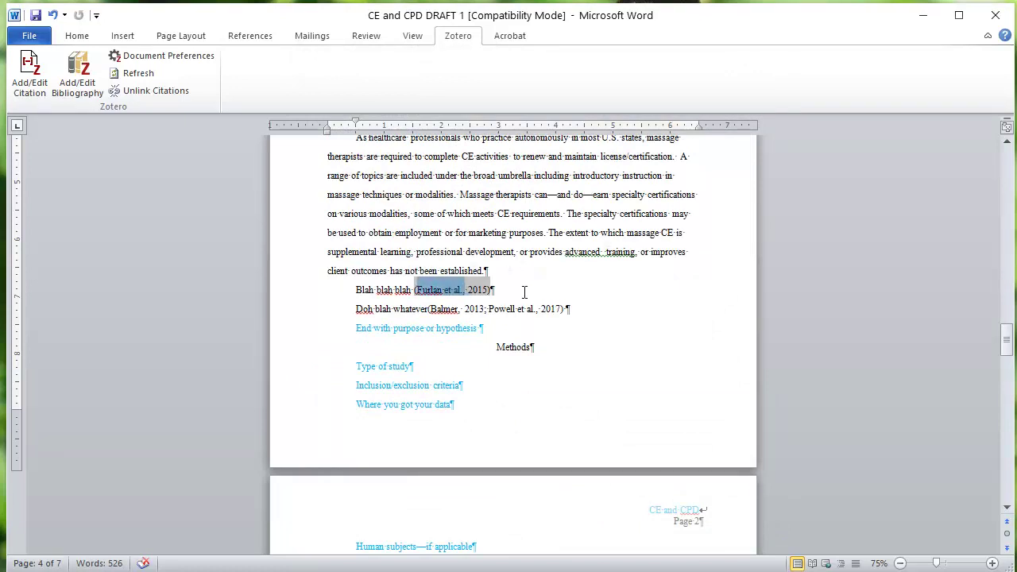
pyautogui.click(522, 291)
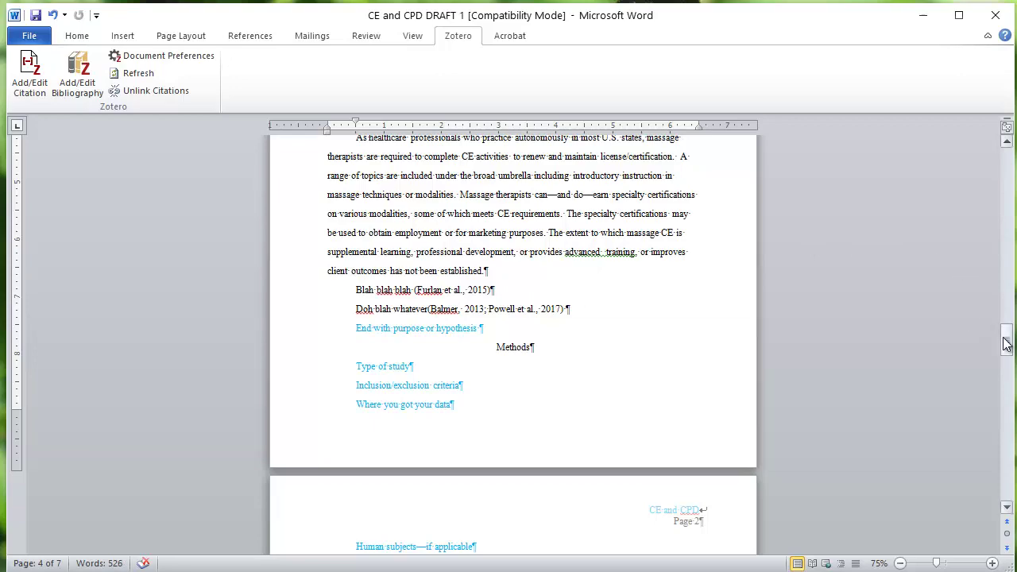
pyautogui.moveTo(1006, 340); pyautogui.dragTo(1004, 424)
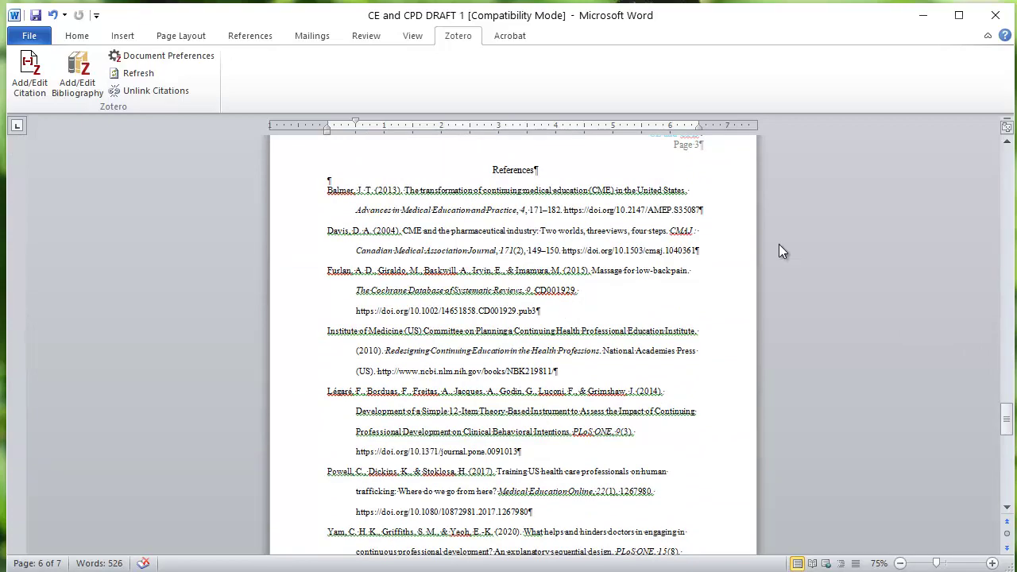
pyautogui.moveTo(1005, 422); pyautogui.dragTo(1005, 423)
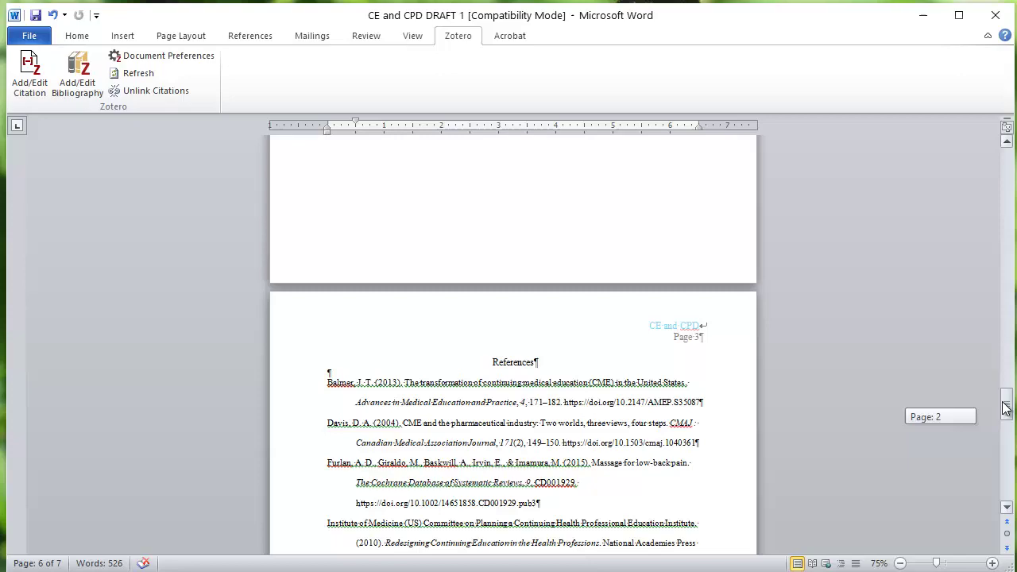
pyautogui.moveTo(1005, 408); pyautogui.dragTo(999, 331)
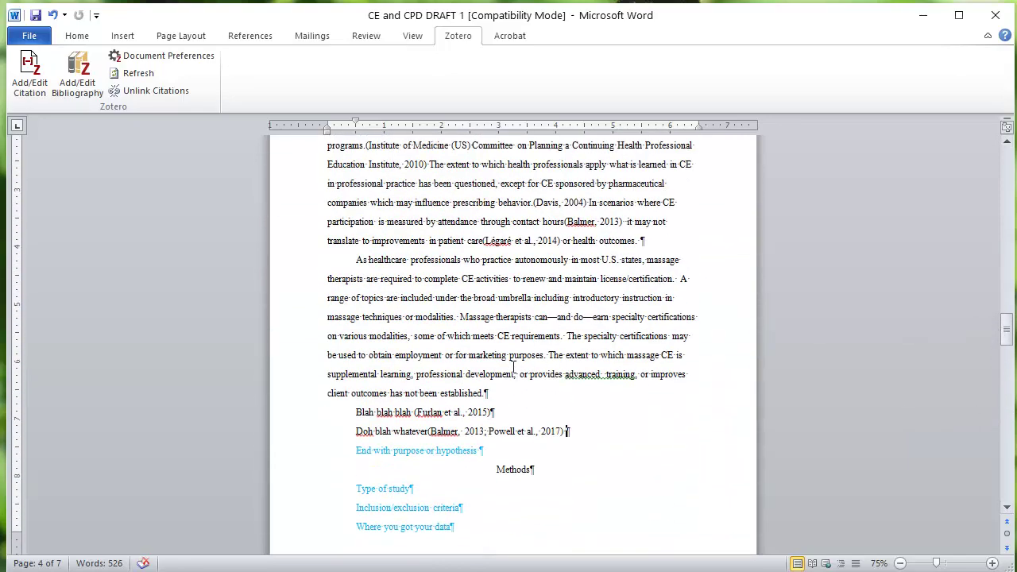